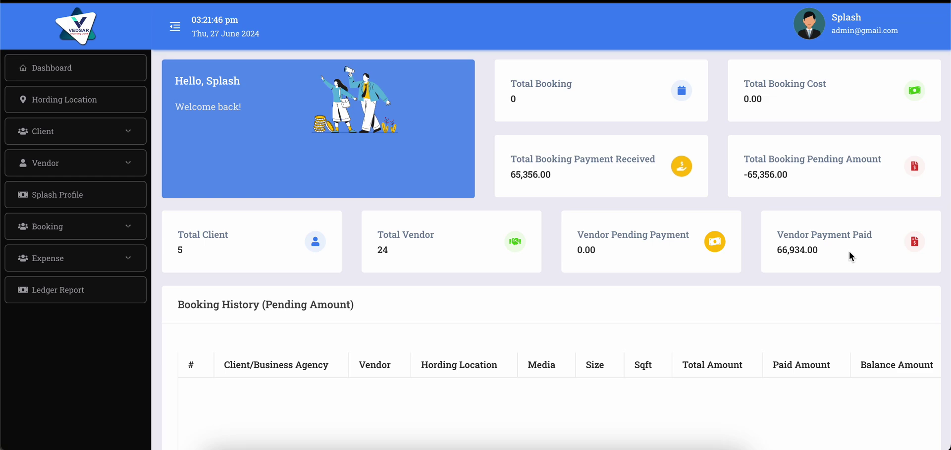
Step: Open the hoarding location list and look through the first page of entries
left_click(83, 105)
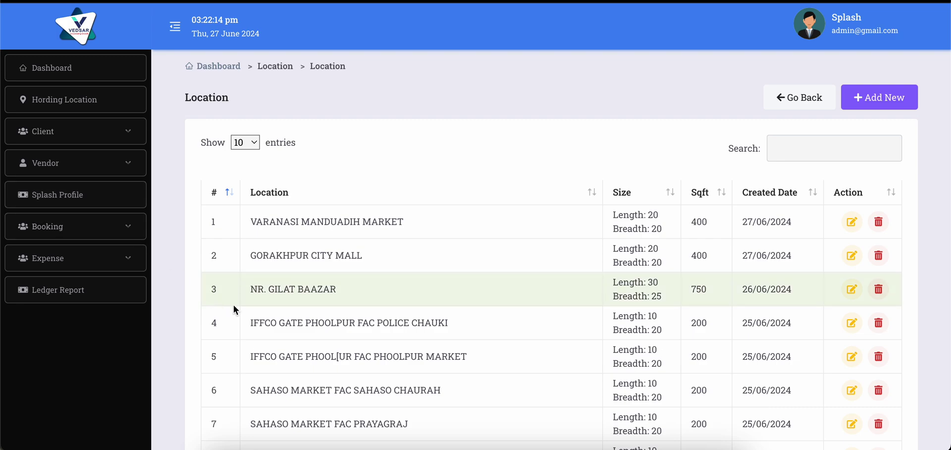
scroll(397, 384, "down", 1)
scroll(396, 384, "down", 2)
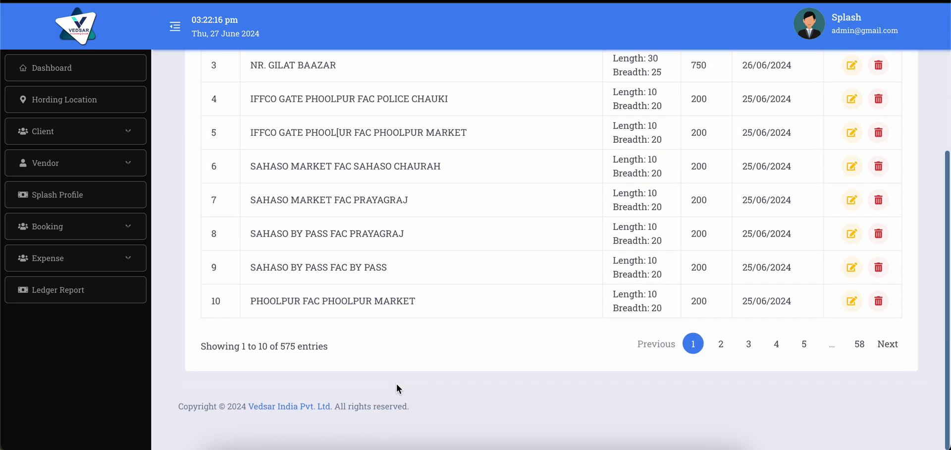
scroll(396, 382, "up", 3)
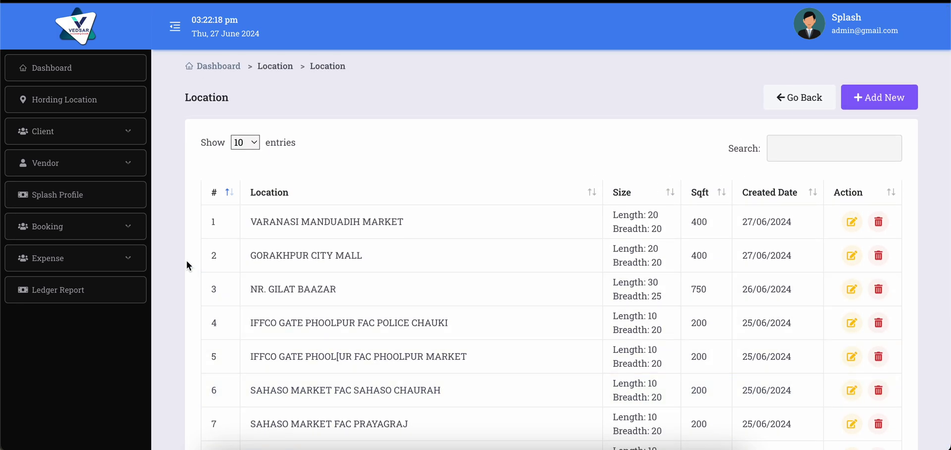
Step: Review the blank Add New Client form from the business name to the pin code lookup, and open the client list
left_click(100, 143)
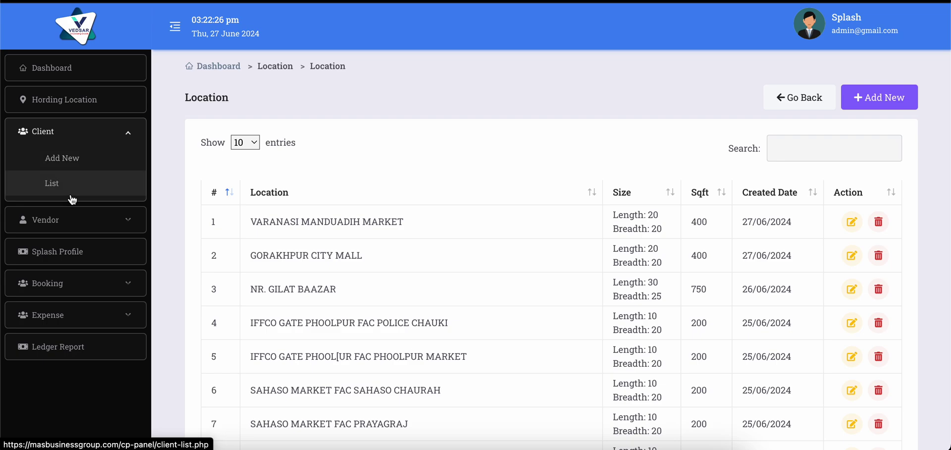
left_click(82, 166)
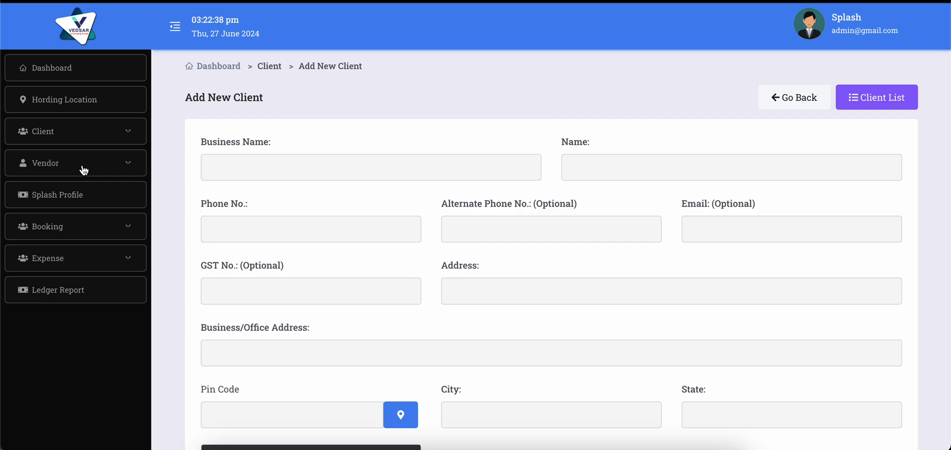
left_click(265, 172)
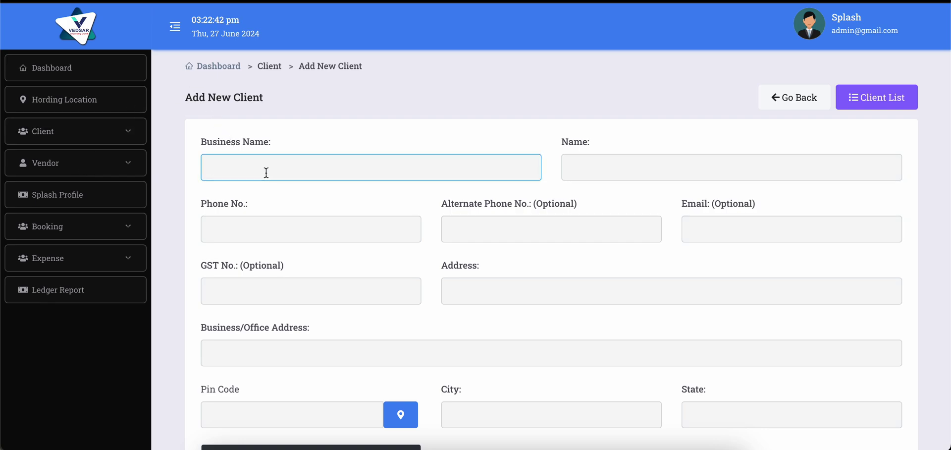
left_click(724, 178)
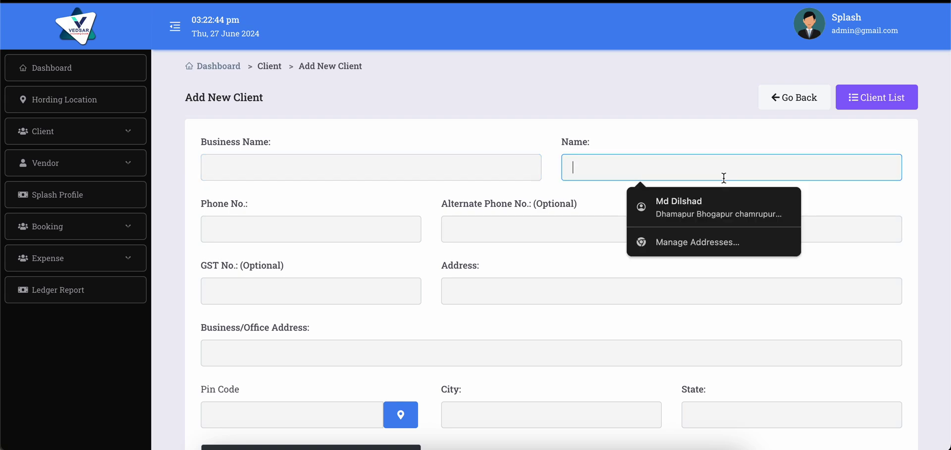
left_click(328, 245)
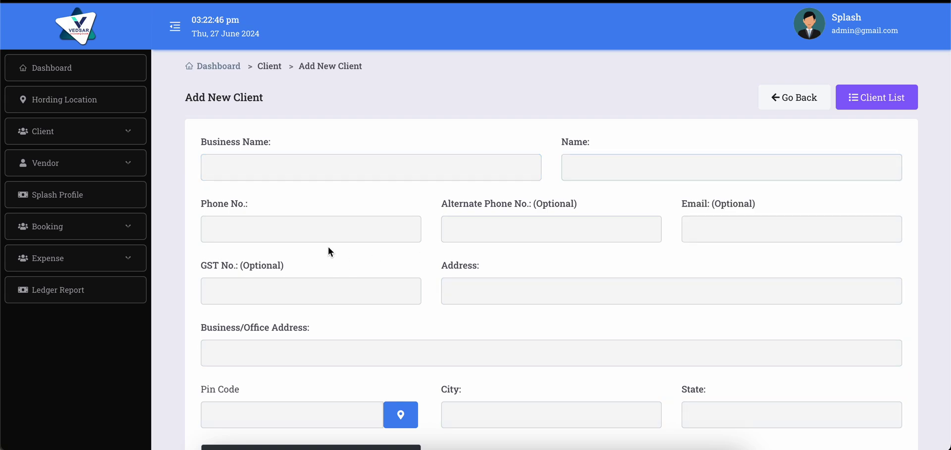
left_click(472, 261)
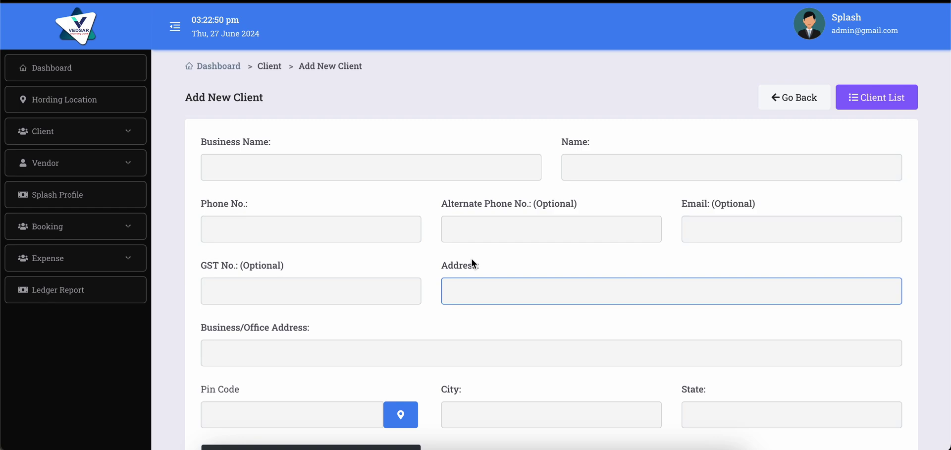
left_click(432, 345)
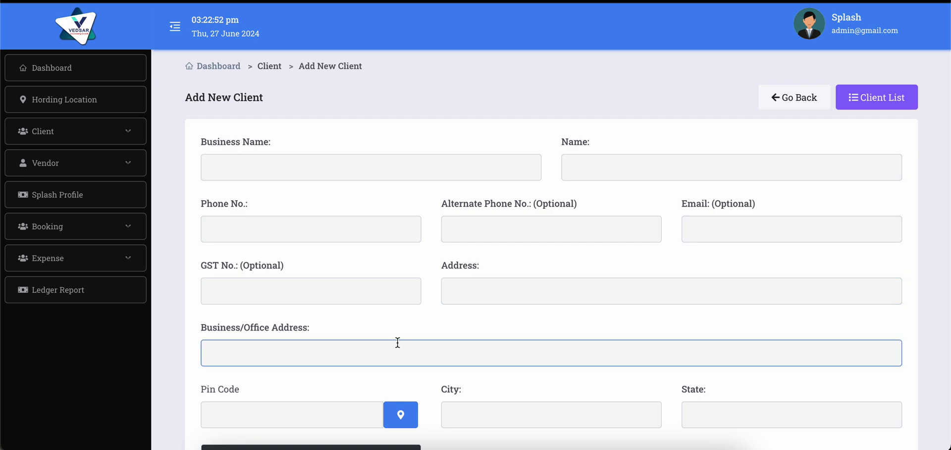
scroll(390, 340, "down", 3)
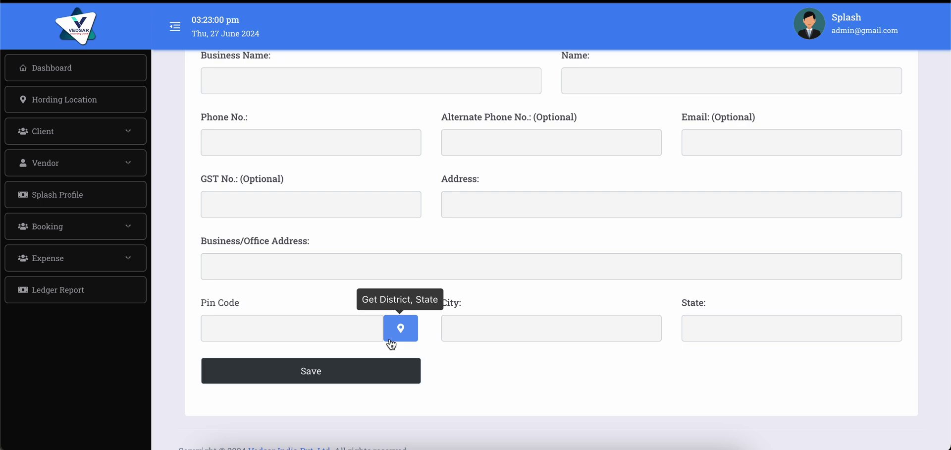
left_click(363, 328)
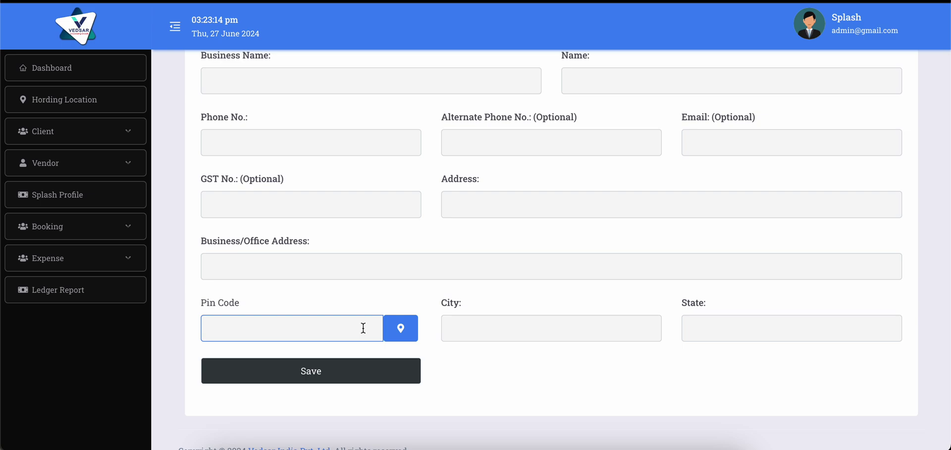
scroll(363, 327, "up", 2)
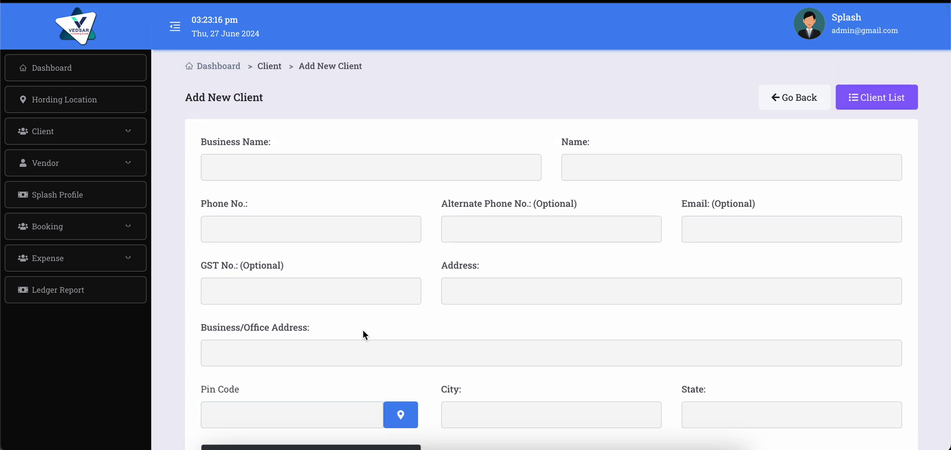
left_click(869, 105)
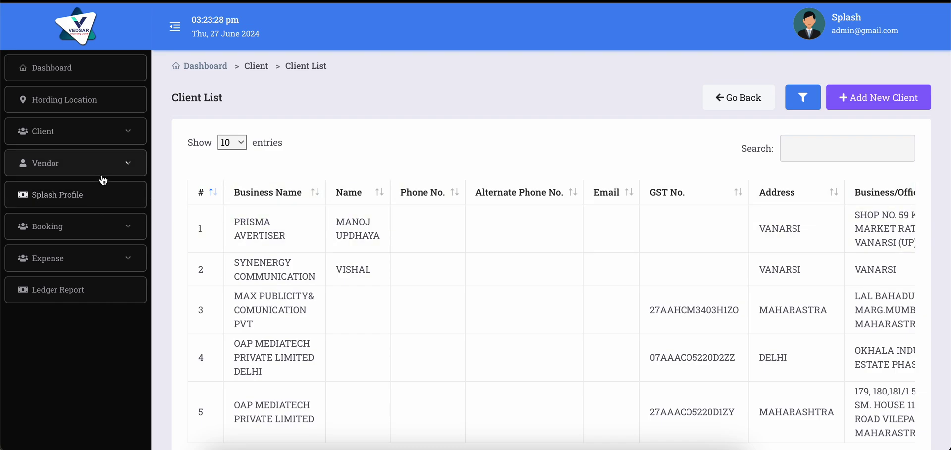
Step: Review the contact and address fields of the blank Add New Vendor form, and open the vendor list
left_click(102, 176)
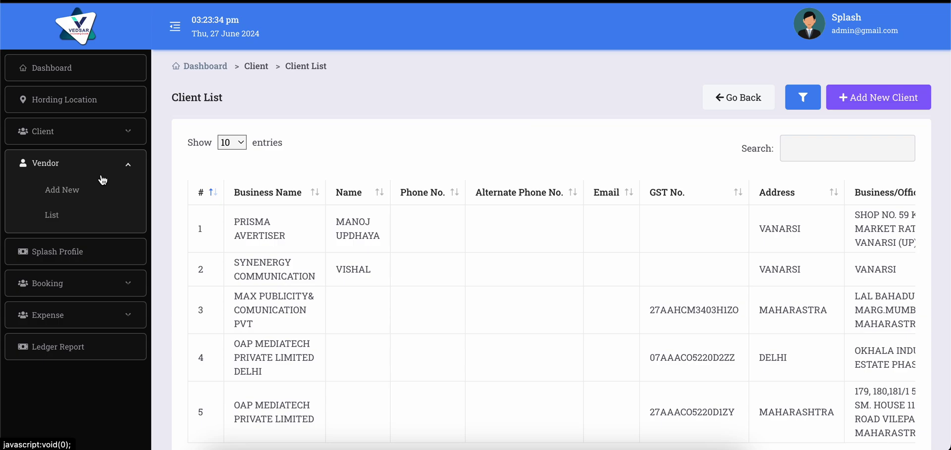
left_click(81, 195)
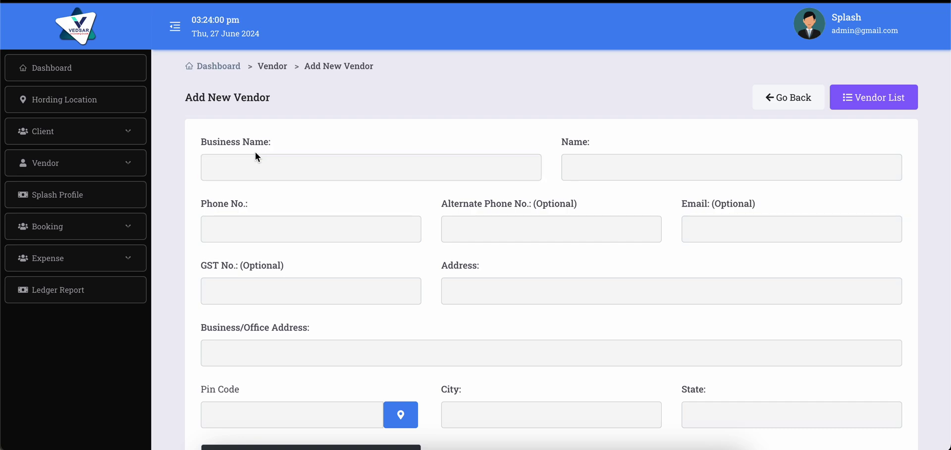
left_click(262, 166)
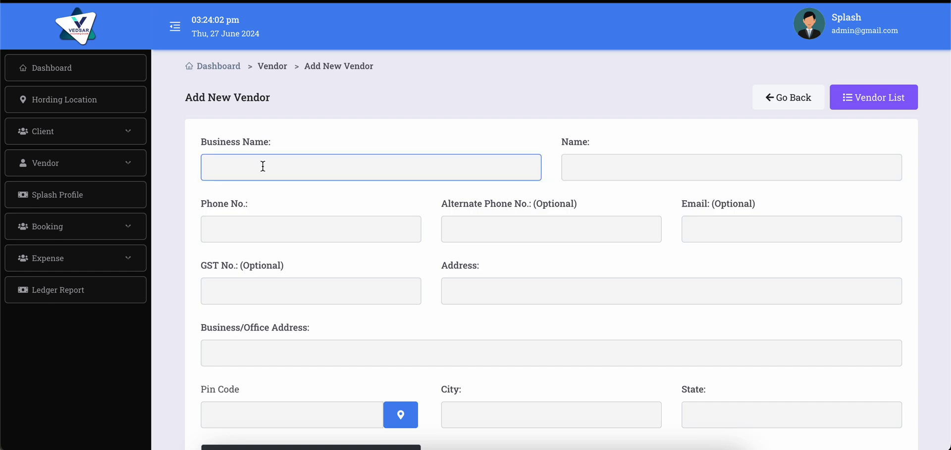
left_click(666, 166)
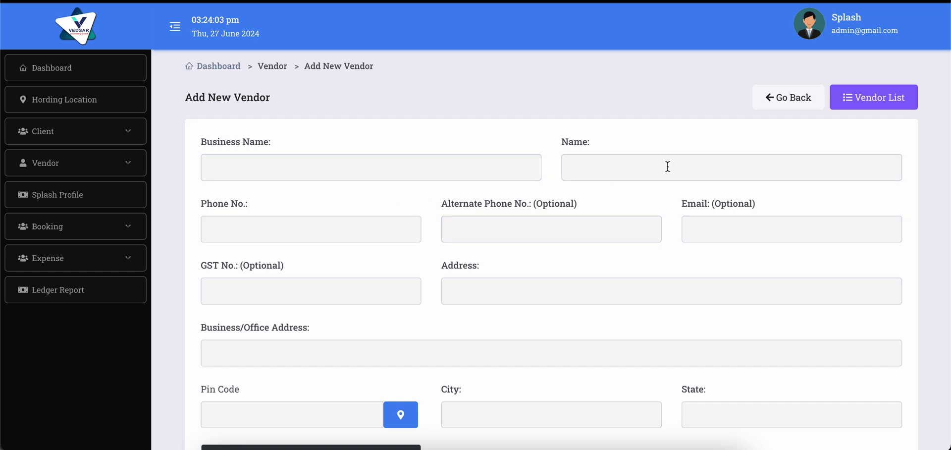
left_click(314, 236)
left_click(470, 239)
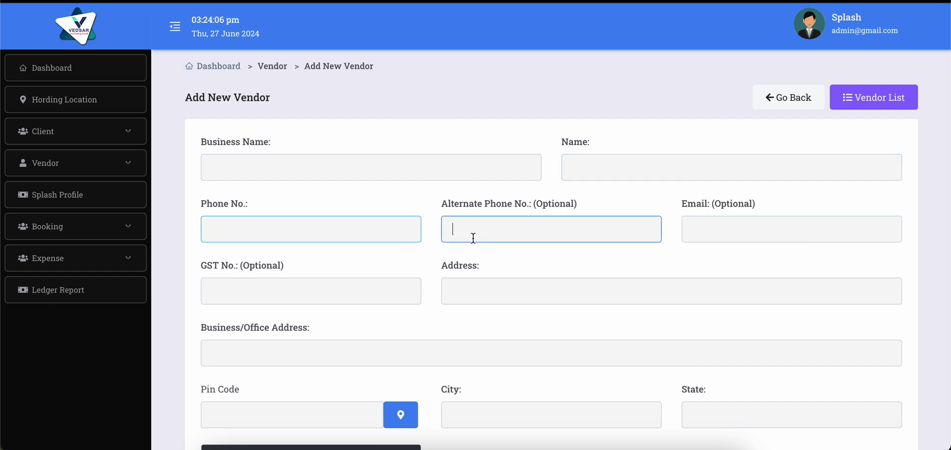
left_click(691, 230)
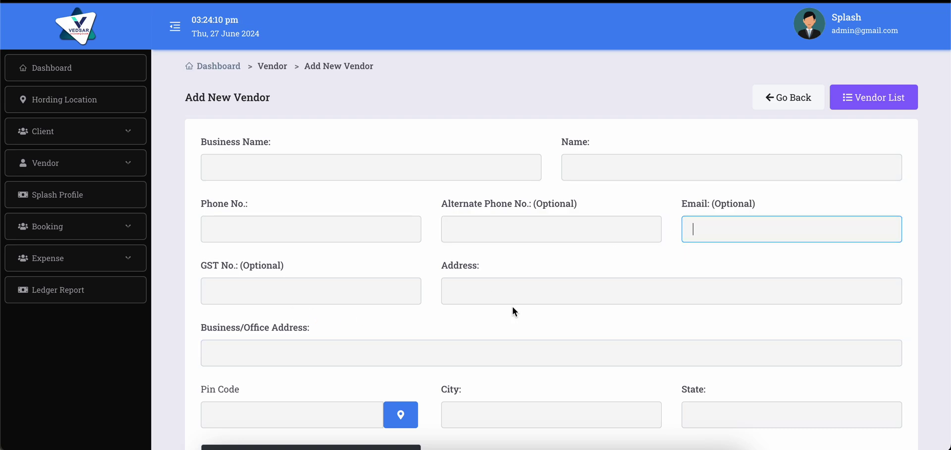
left_click(307, 363)
scroll(440, 312, "down", 2)
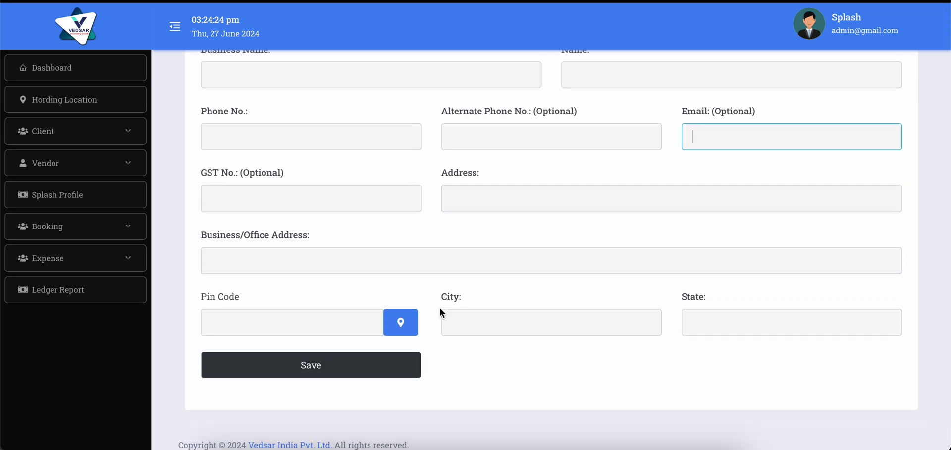
scroll(439, 311, "up", 1)
left_click(299, 195)
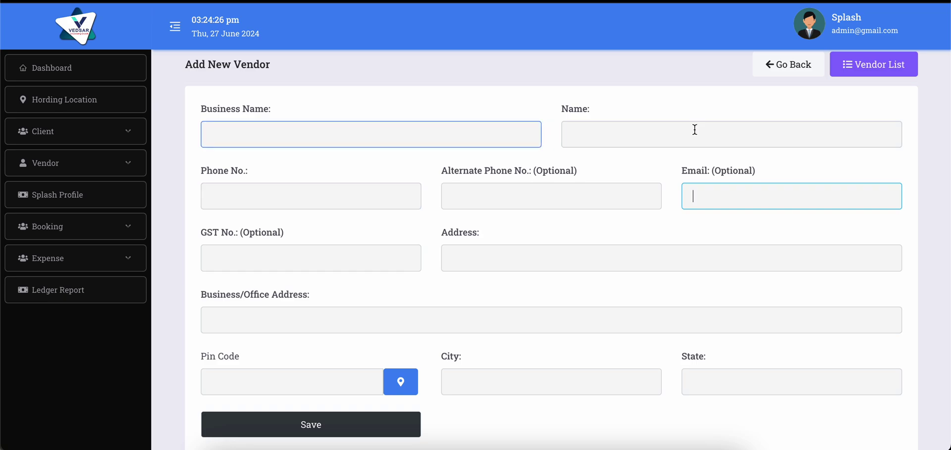
left_click(874, 74)
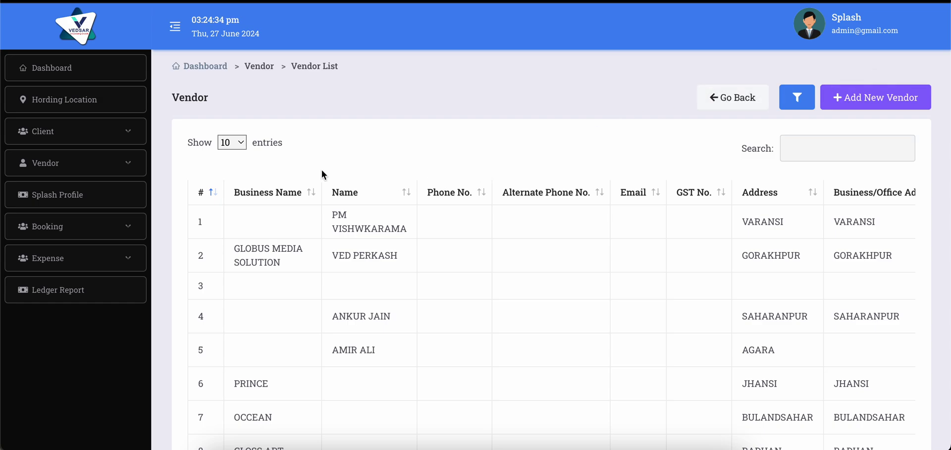
Step: Open the Splash profile and examine the Booking History table's columns across to Change Over
left_click(105, 198)
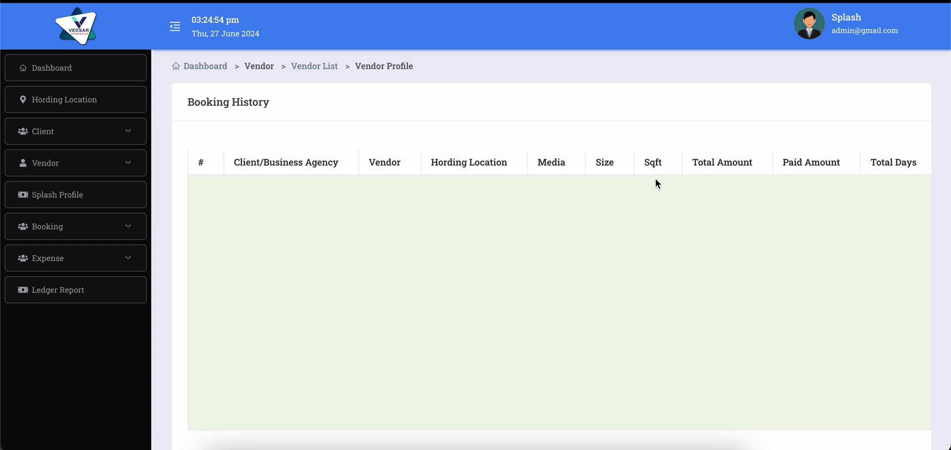
scroll(730, 219, "right", 2)
scroll(730, 218, "right", 5)
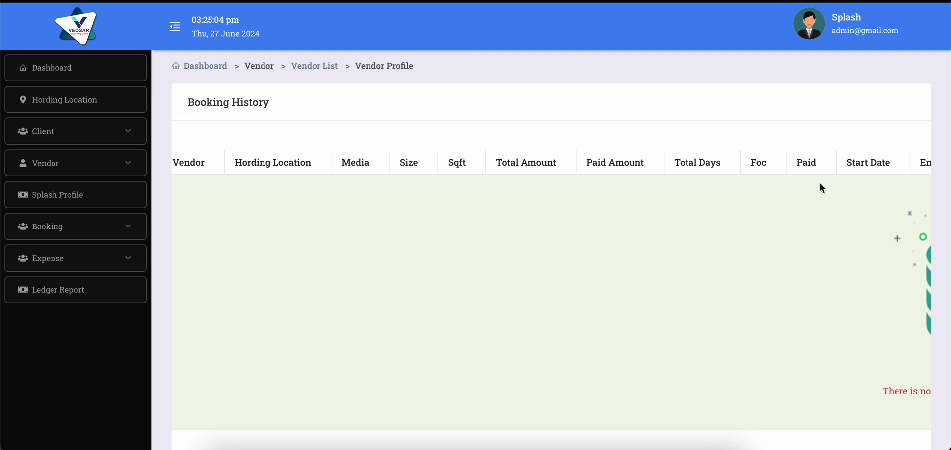
scroll(820, 184, "right", 3)
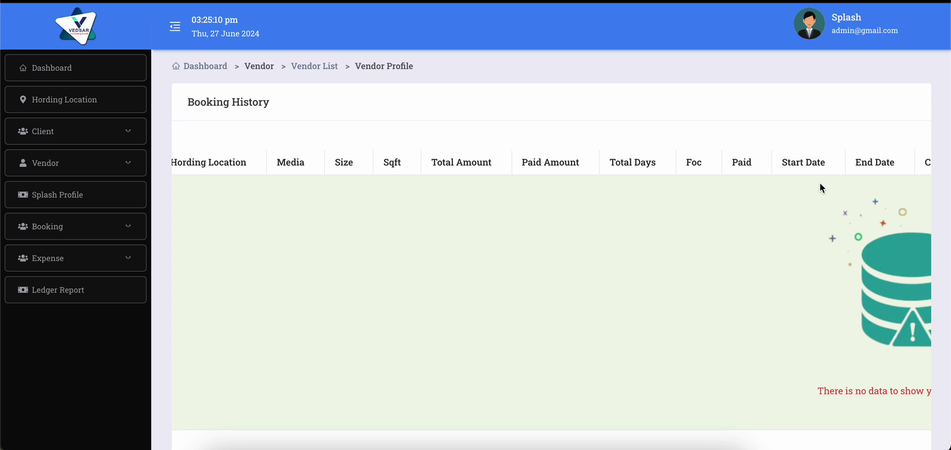
scroll(819, 183, "right", 2)
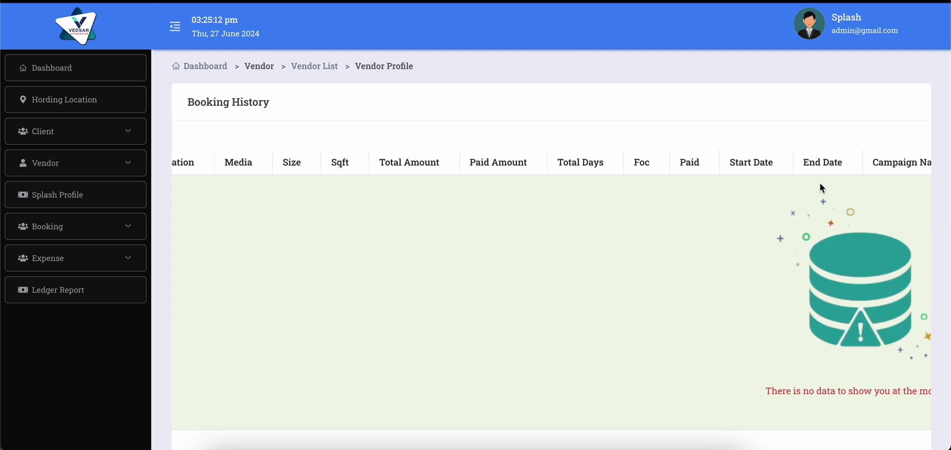
scroll(820, 184, "right", 3)
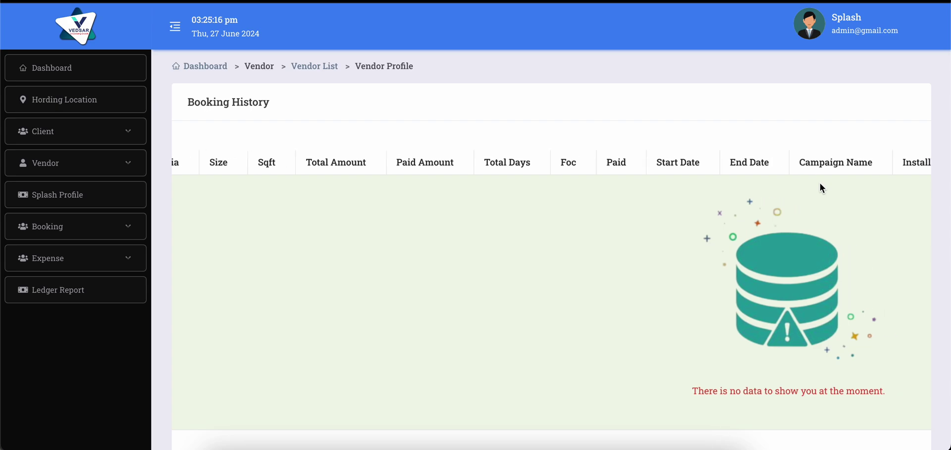
scroll(819, 183, "right", 4)
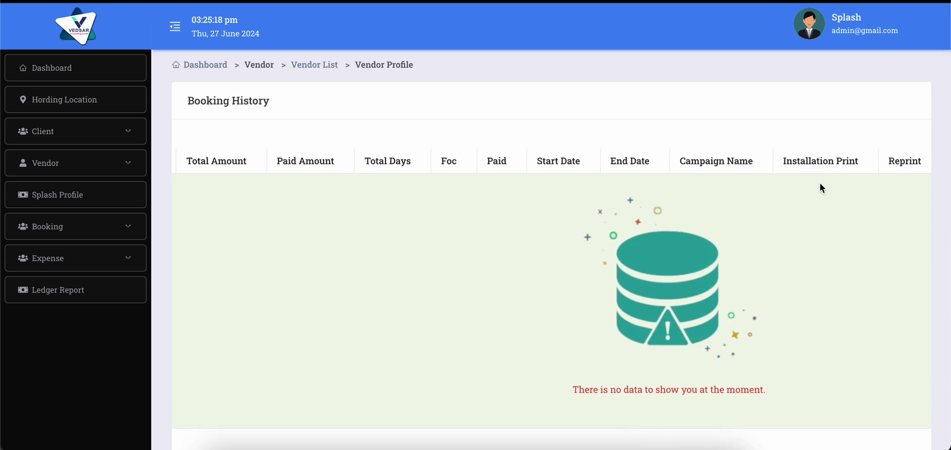
scroll(820, 184, "right", 3)
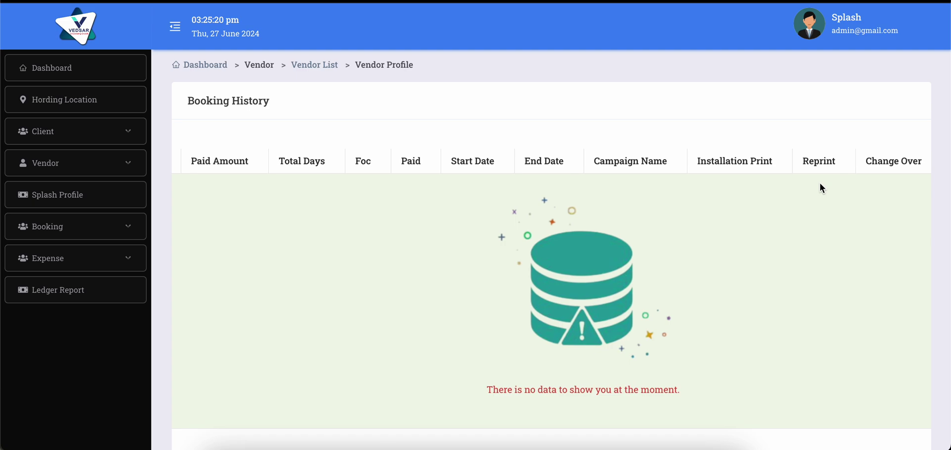
scroll(820, 184, "up", 1)
scroll(821, 184, "left", 1)
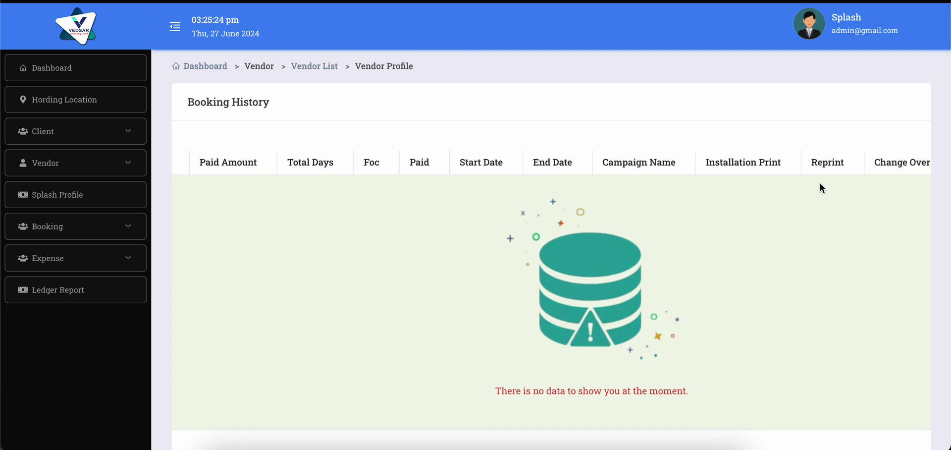
scroll(821, 187, "left", 4)
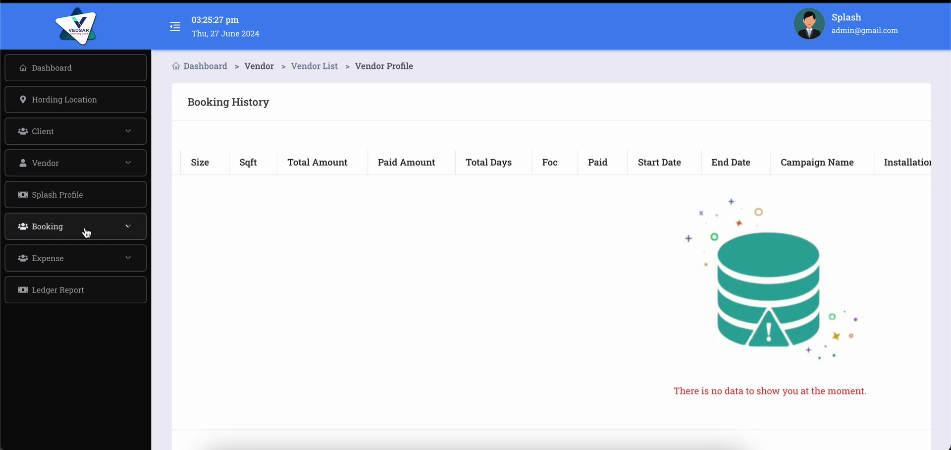
Step: Open the new booking form and check the Client / Booking Agency choices without selecting one
left_click(89, 230)
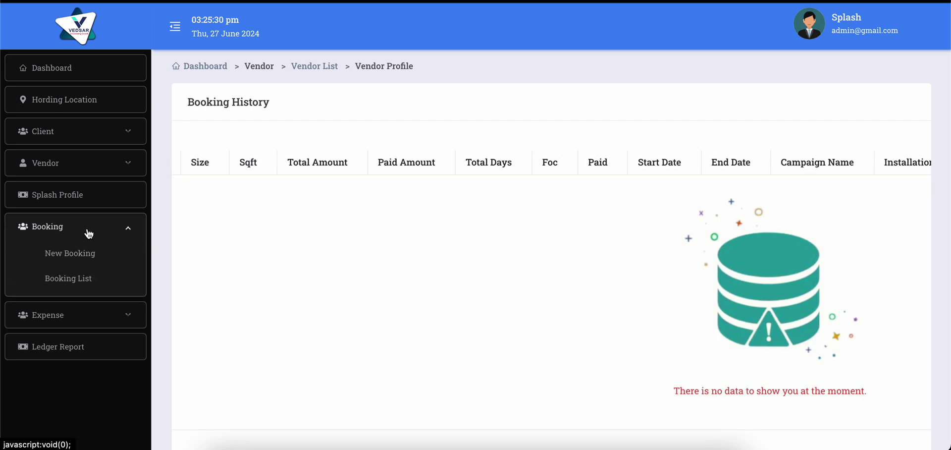
left_click(69, 253)
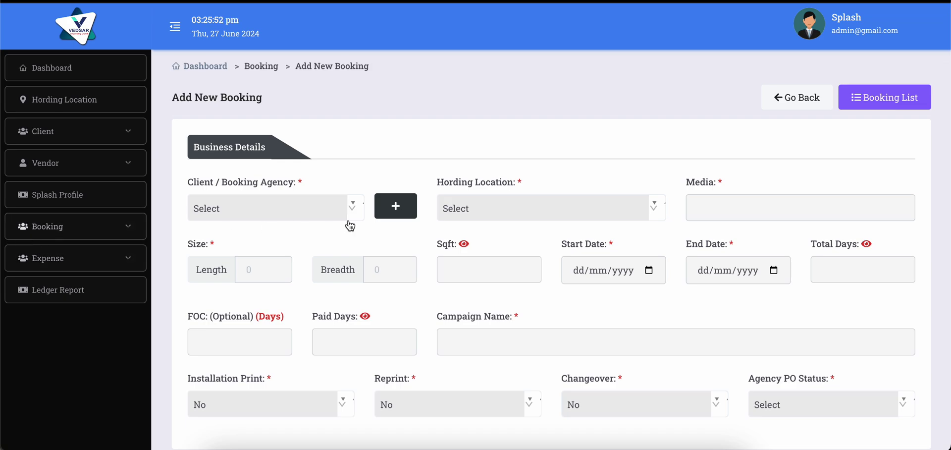
left_click(271, 210)
left_click(271, 210)
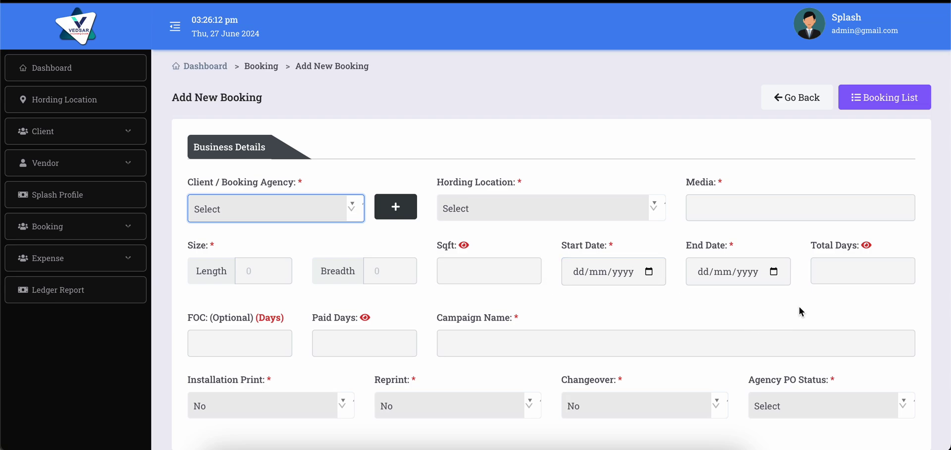
Step: Review the blank booking form's fields from Total Days to Campaign Name, and check the Installation Print choices without changing them
left_click(839, 275)
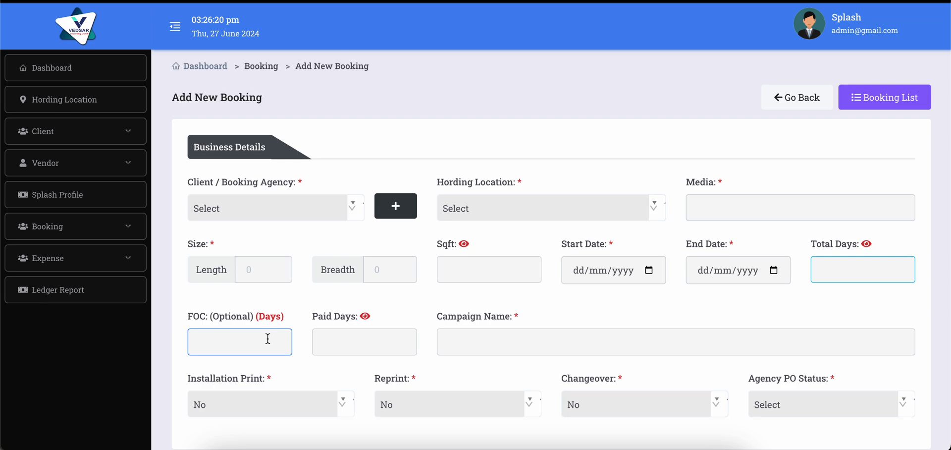
left_click(329, 346)
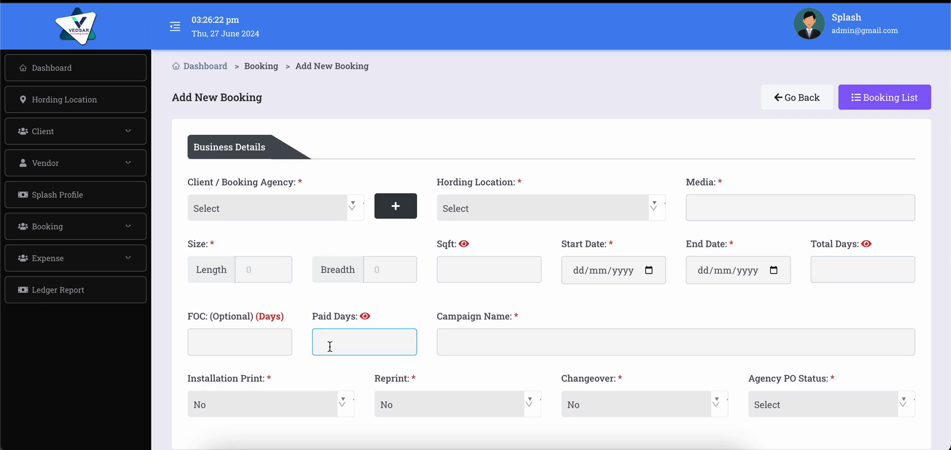
left_click(536, 329)
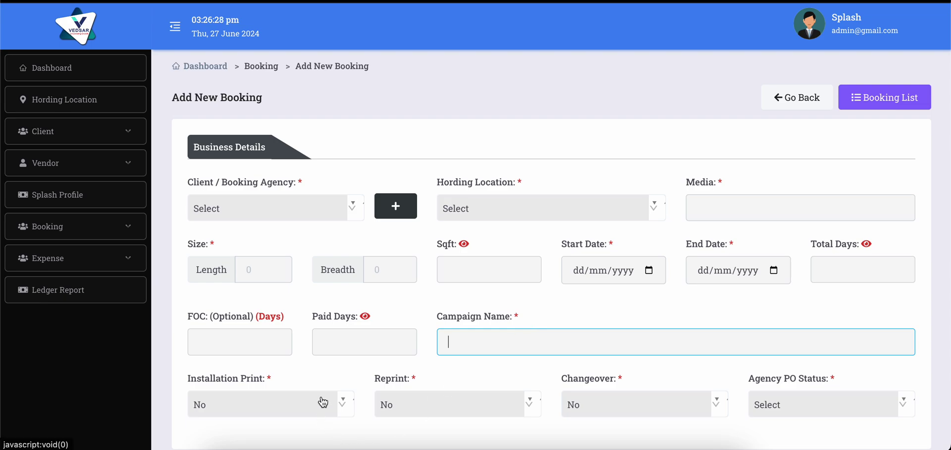
scroll(322, 399, "down", 3)
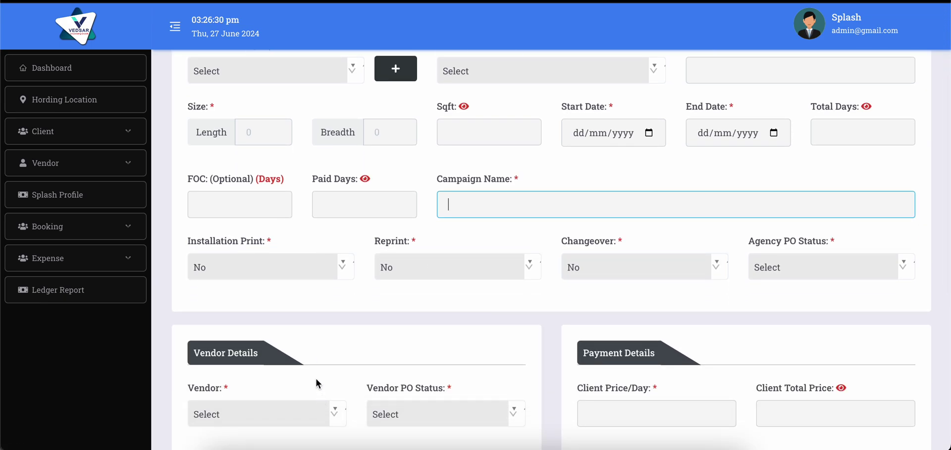
left_click(346, 269)
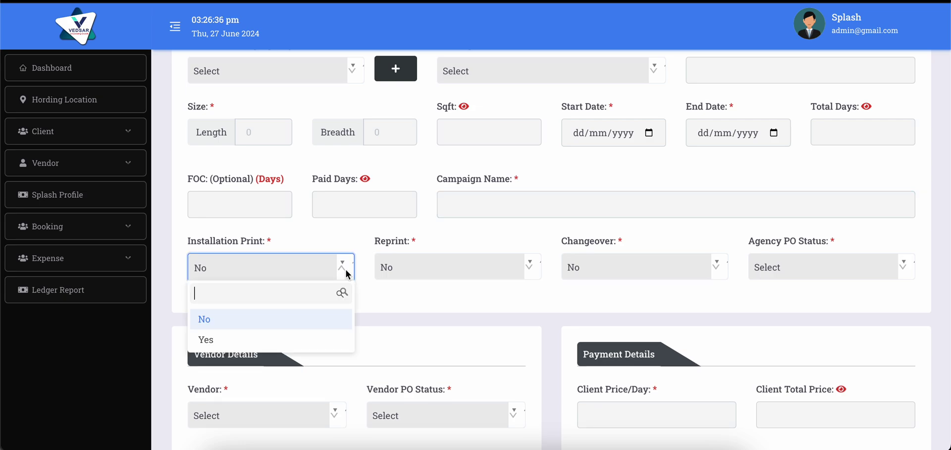
left_click(534, 269)
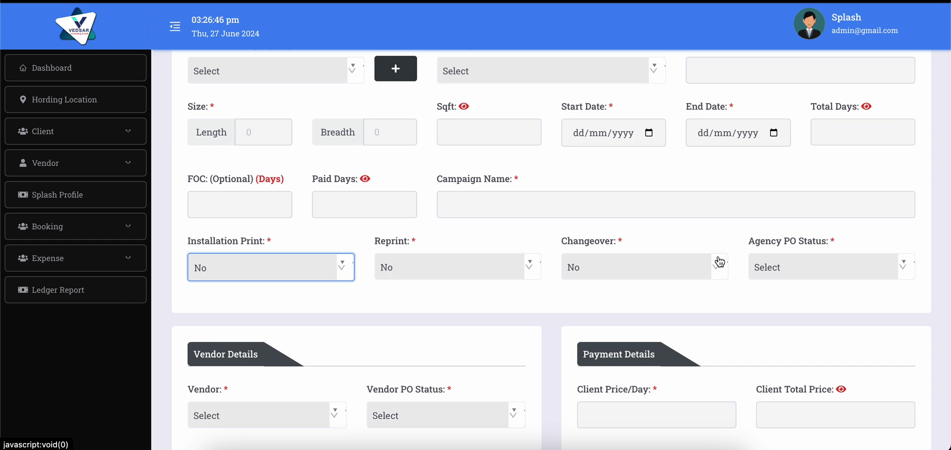
scroll(719, 261, "down", 4)
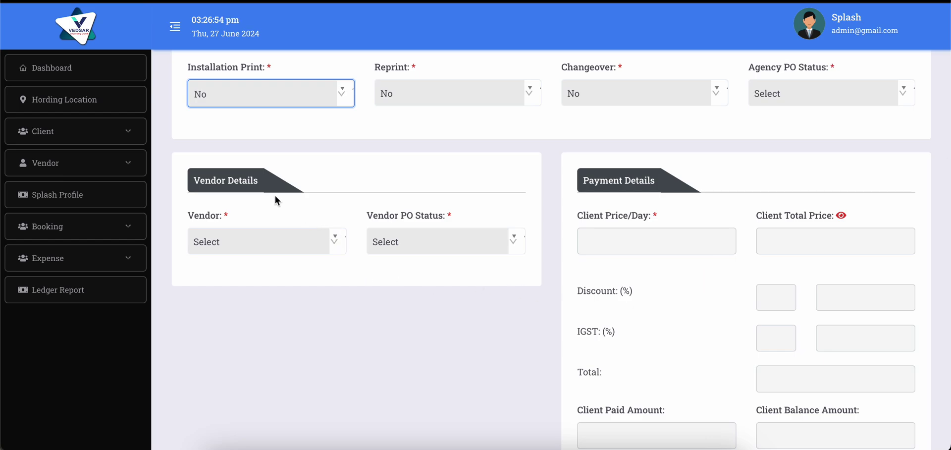
Step: Review the booking form's Vendor choices and Payment Details fields, and view the booking list before returning to the form
left_click(259, 251)
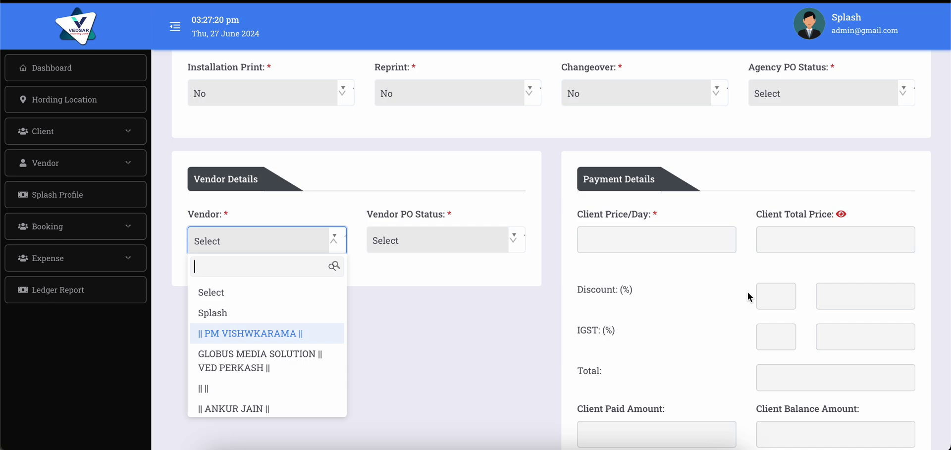
scroll(804, 365, "down", 1)
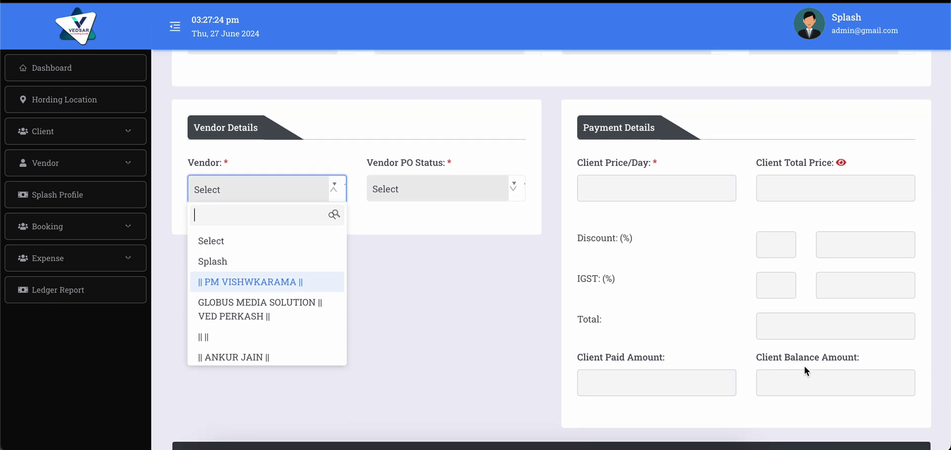
scroll(803, 370, "down", 2)
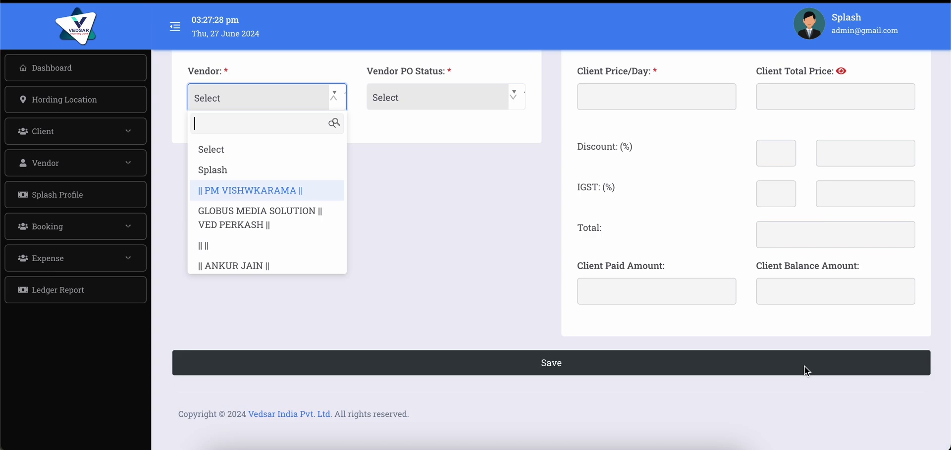
scroll(804, 369, "up", 4)
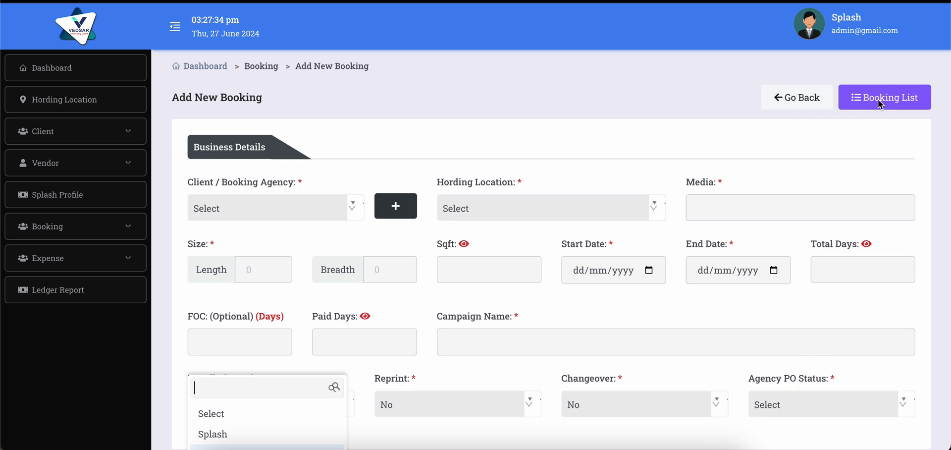
scroll(842, 104, "down", 6)
scroll(879, 105, "up", 6)
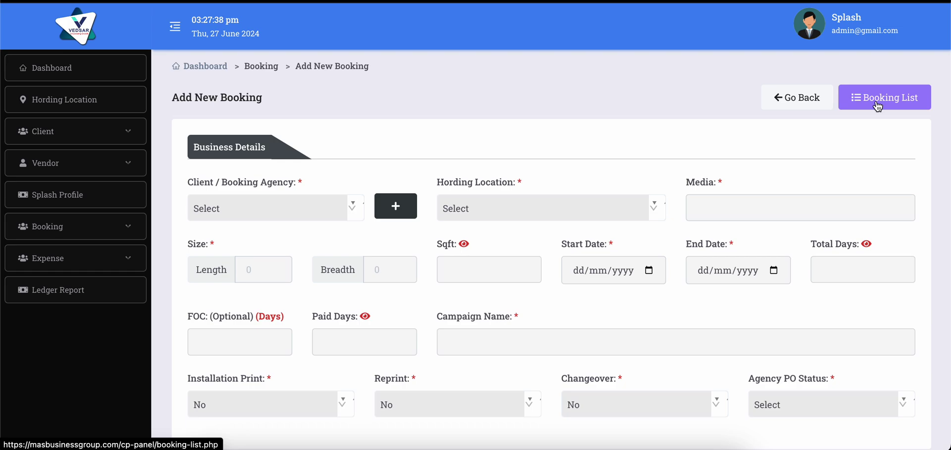
left_click(877, 106)
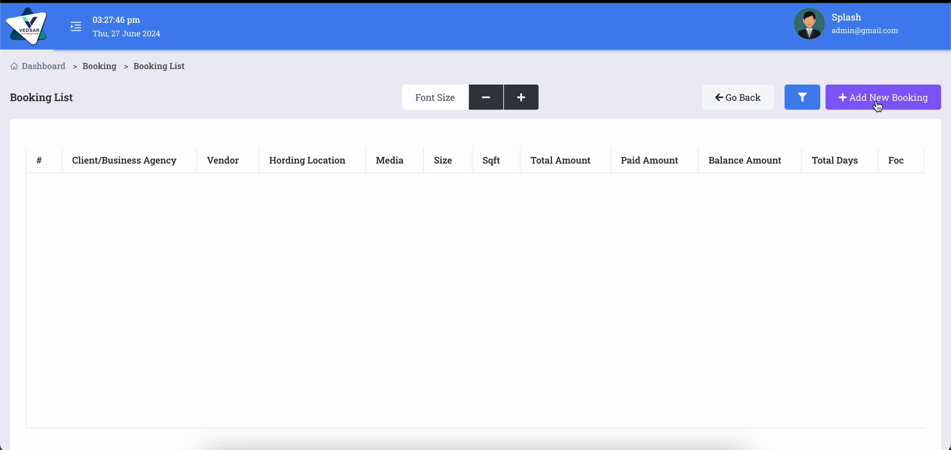
left_click(749, 99)
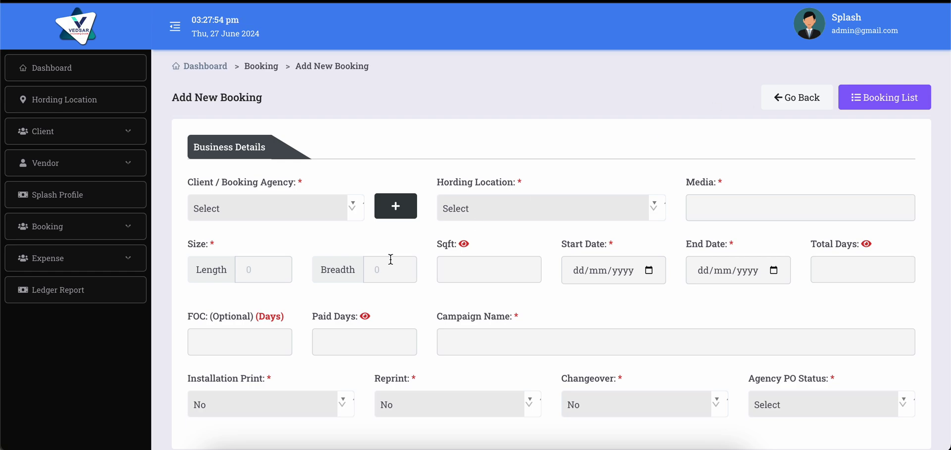
Step: Open the expense category list, look at the blank Expense Category form without saving, and return to the booking form
left_click(123, 262)
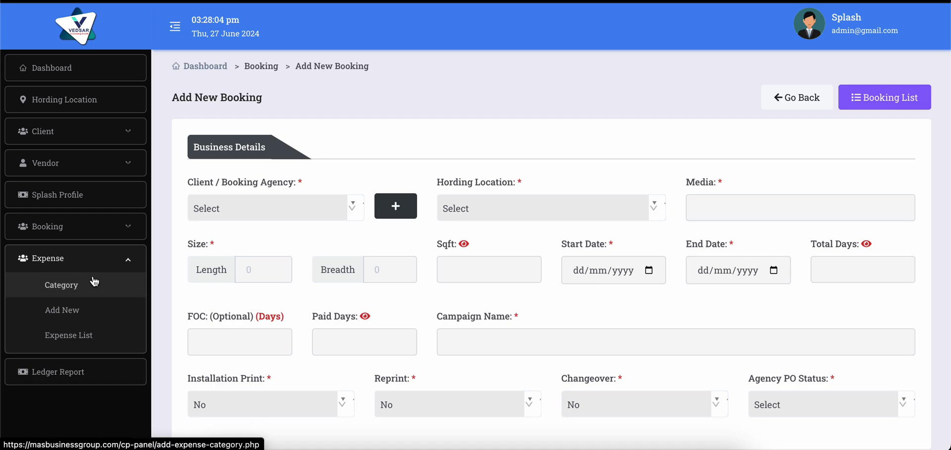
left_click(76, 287)
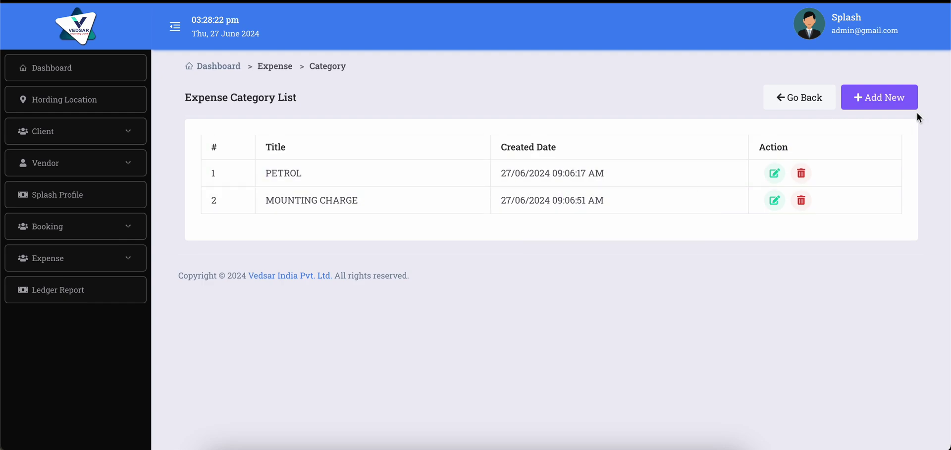
left_click(897, 105)
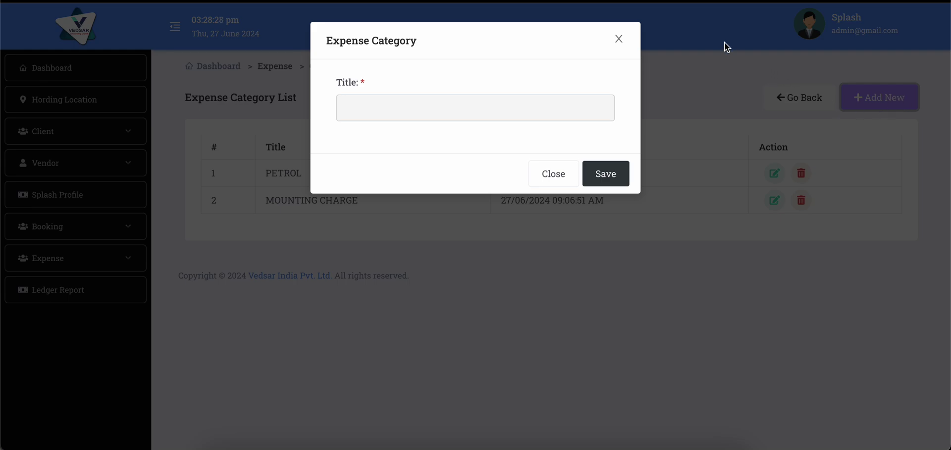
left_click(625, 40)
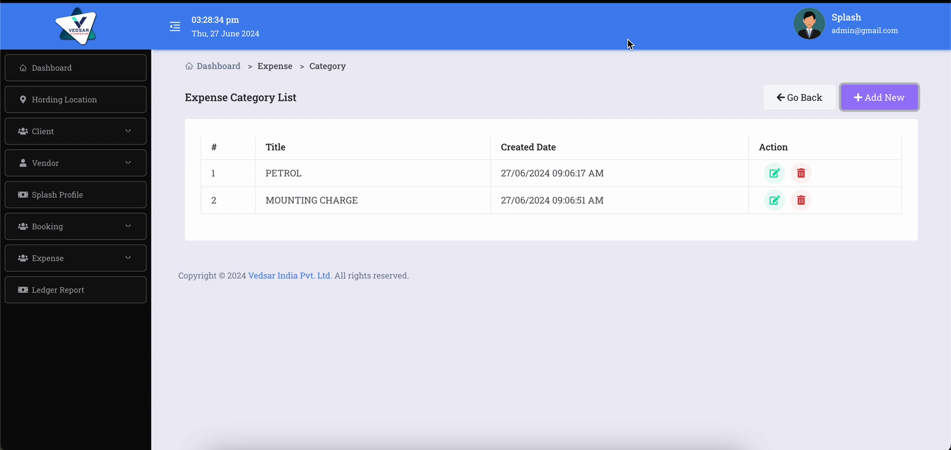
left_click(798, 106)
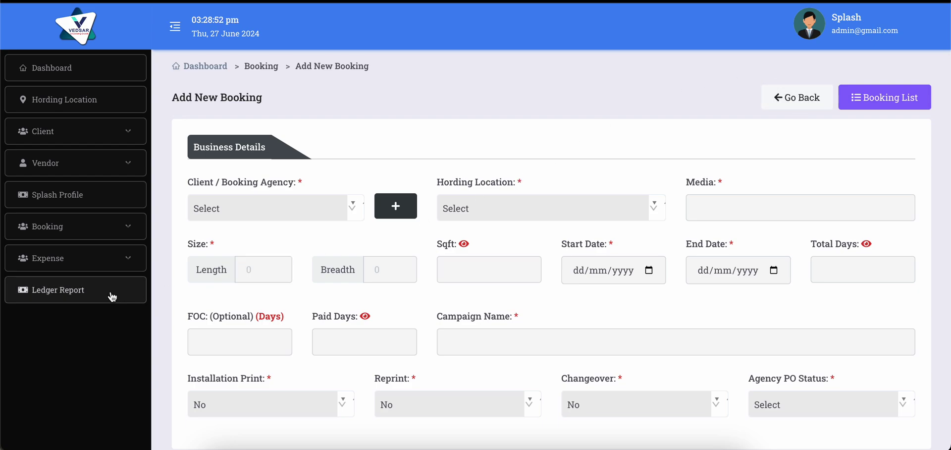
Step: Open the Add New Expense form and check its Expense Category choices and the title, date and amount fields
left_click(119, 268)
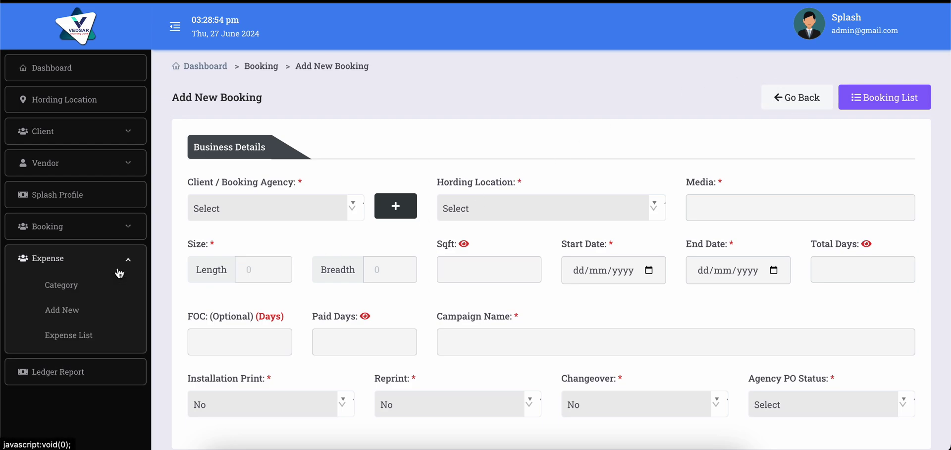
left_click(75, 322)
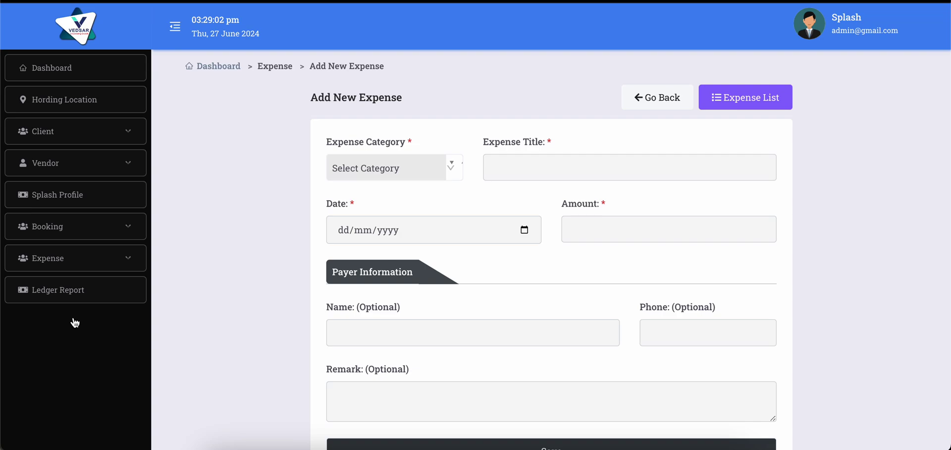
left_click(414, 167)
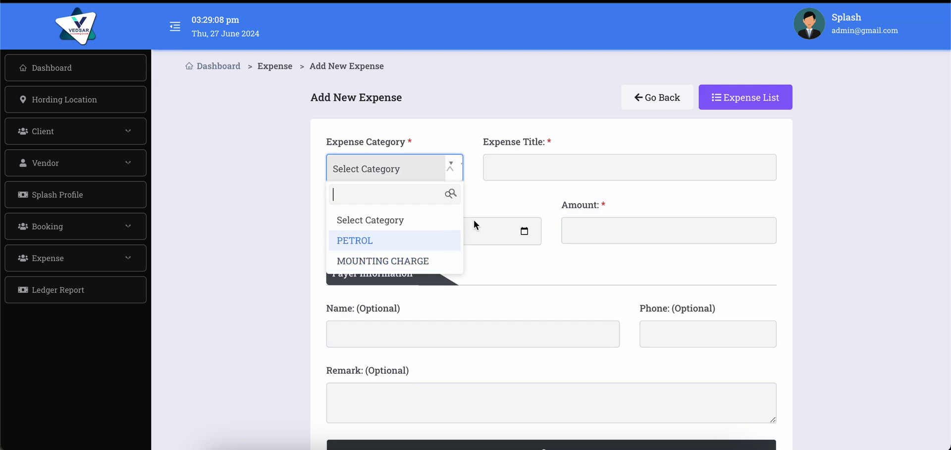
left_click(523, 171)
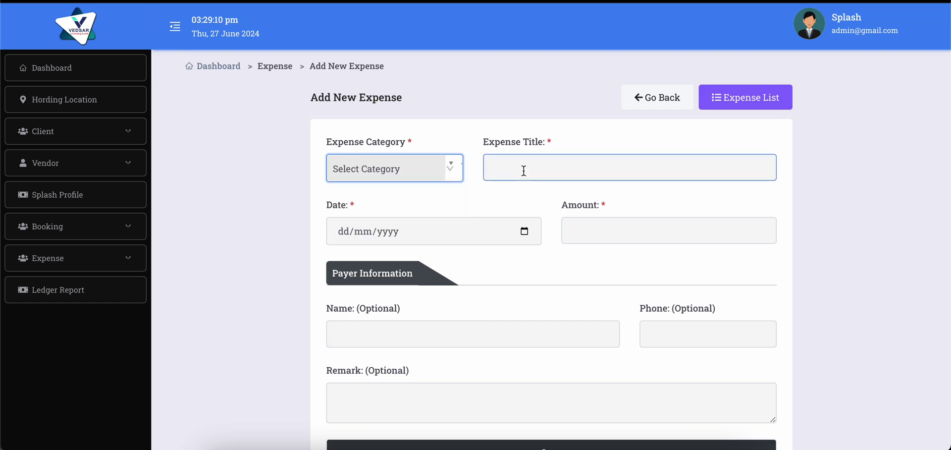
left_click(537, 231)
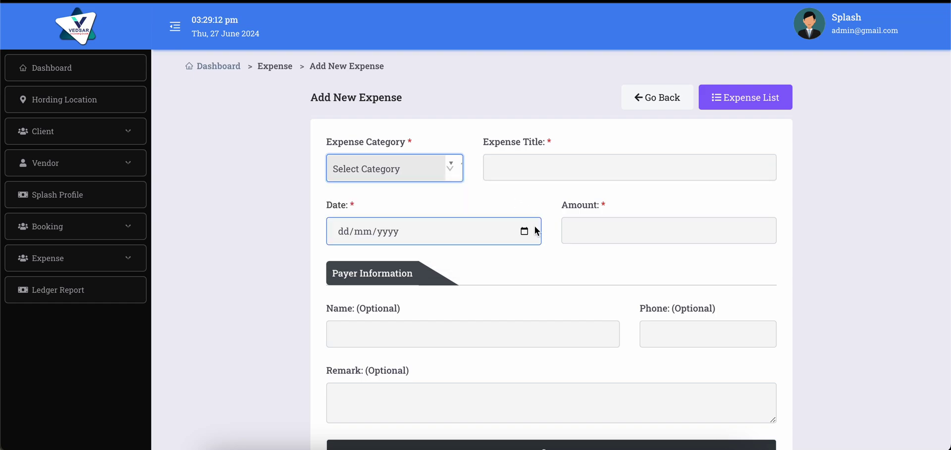
left_click(605, 233)
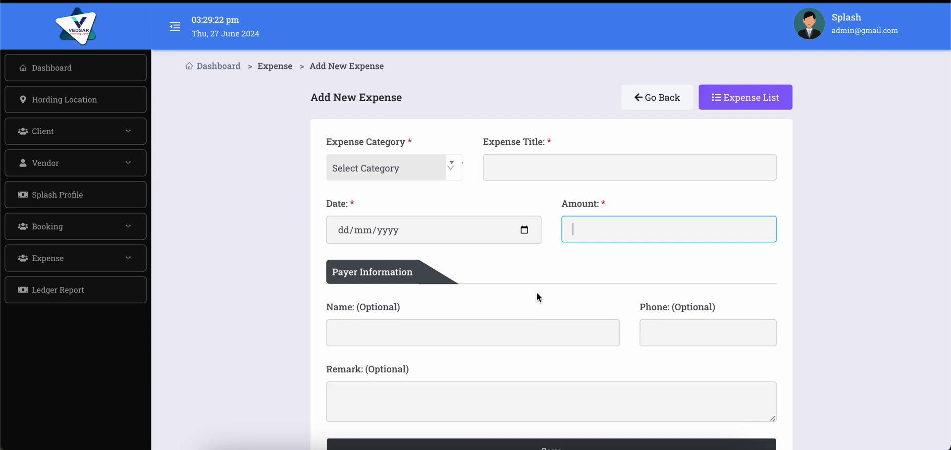
Step: Review the optional Payer Information and Remark fields of the blank expense form, down to its end
left_click(539, 324)
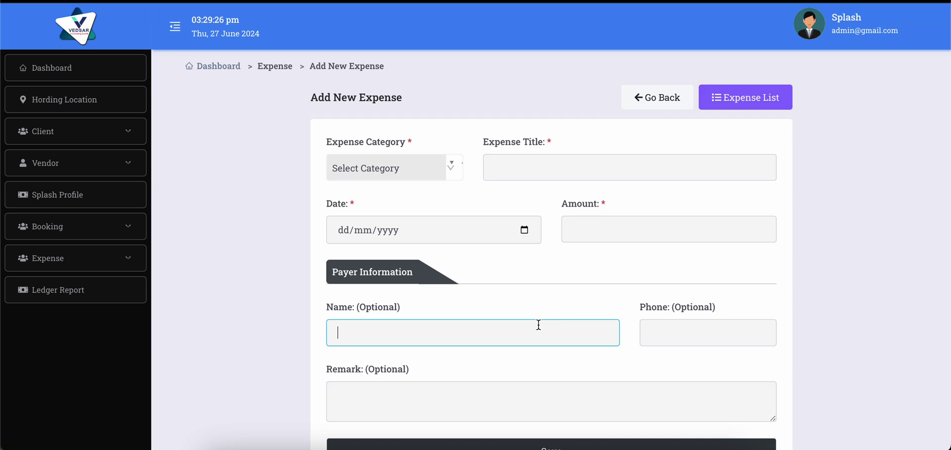
left_click(489, 406)
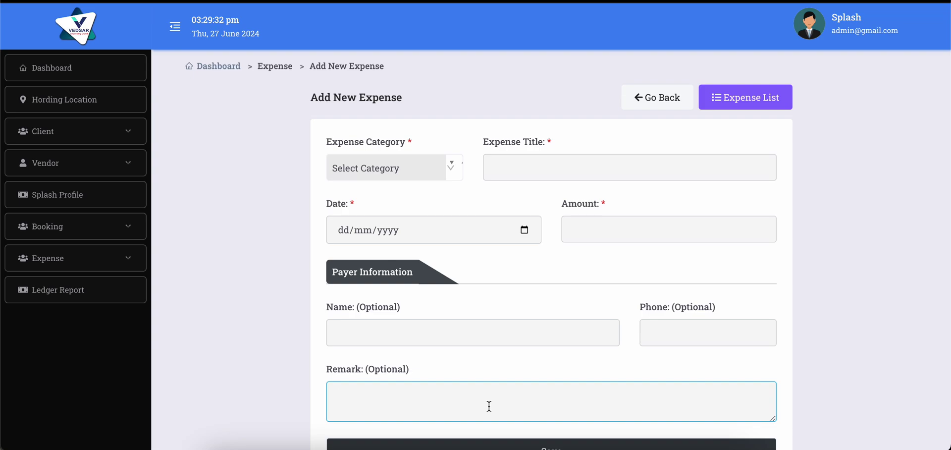
scroll(489, 406, "down", 2)
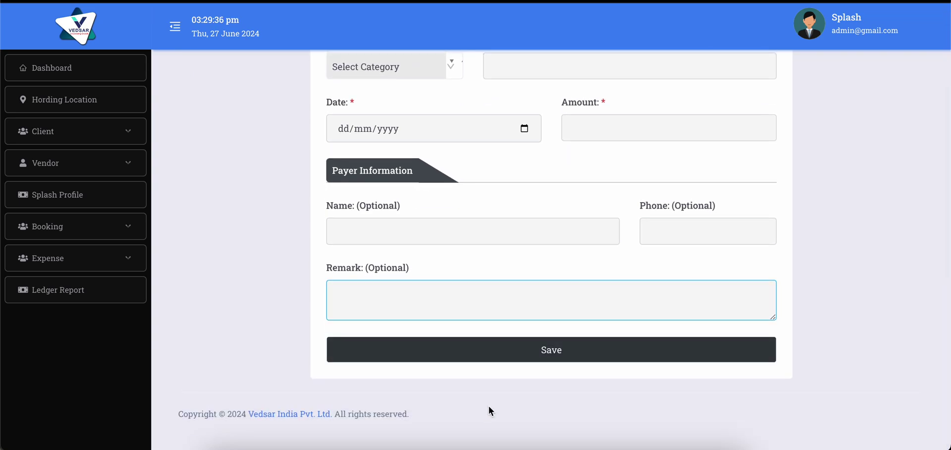
scroll(488, 406, "up", 2)
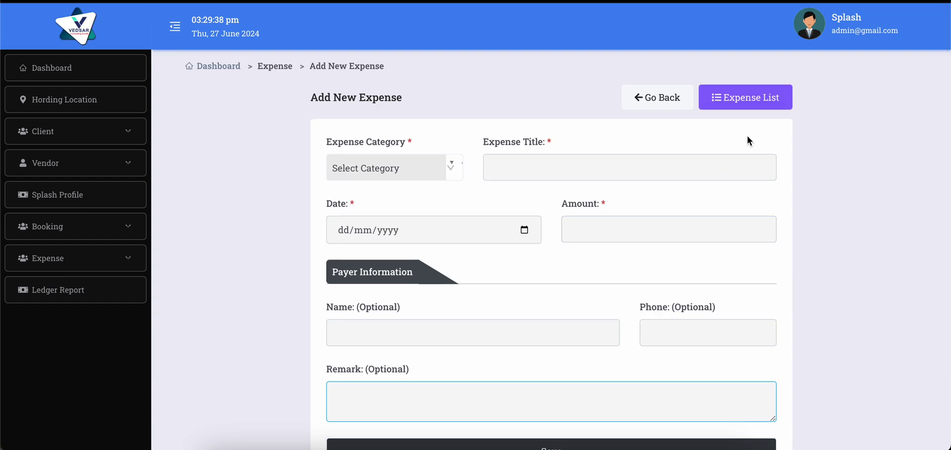
Step: Open the expense list and review its recorded expenses by category, date, title and amount
left_click(747, 106)
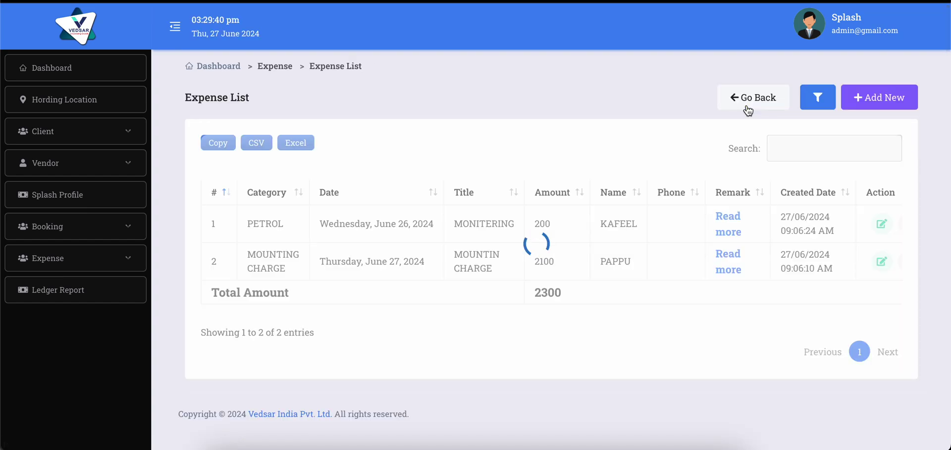
left_click(72, 258)
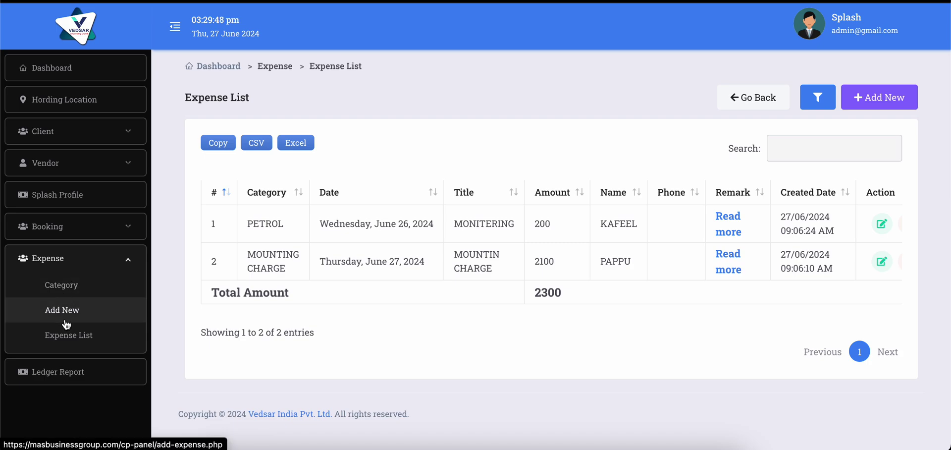
left_click(68, 336)
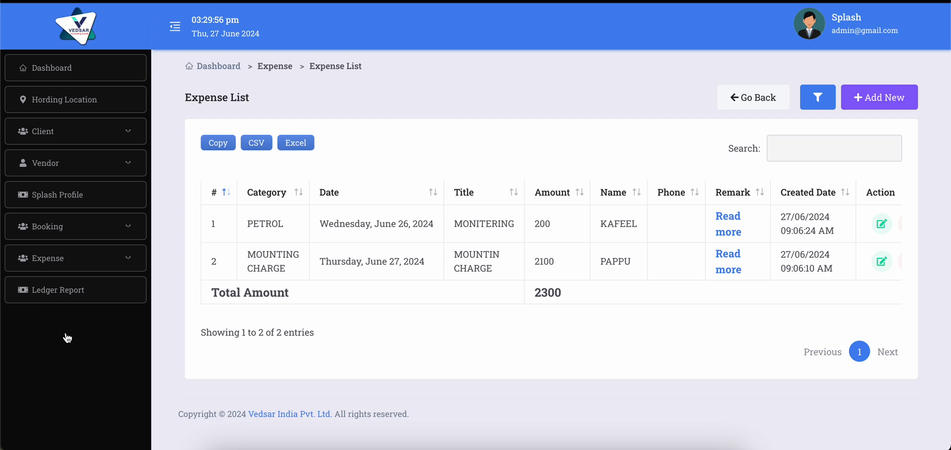
Step: Open the ledger report, check its CSV and Excel export options, and examine the debit and credit entries and summary totals
left_click(62, 301)
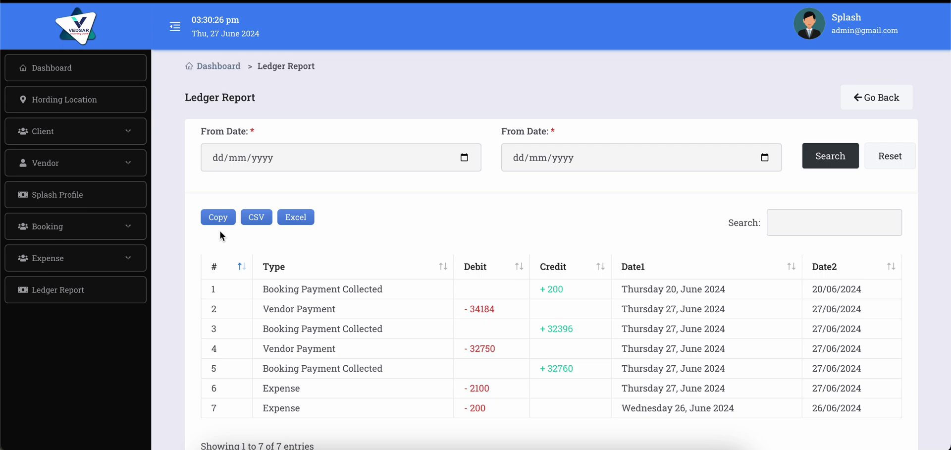
left_click(263, 224)
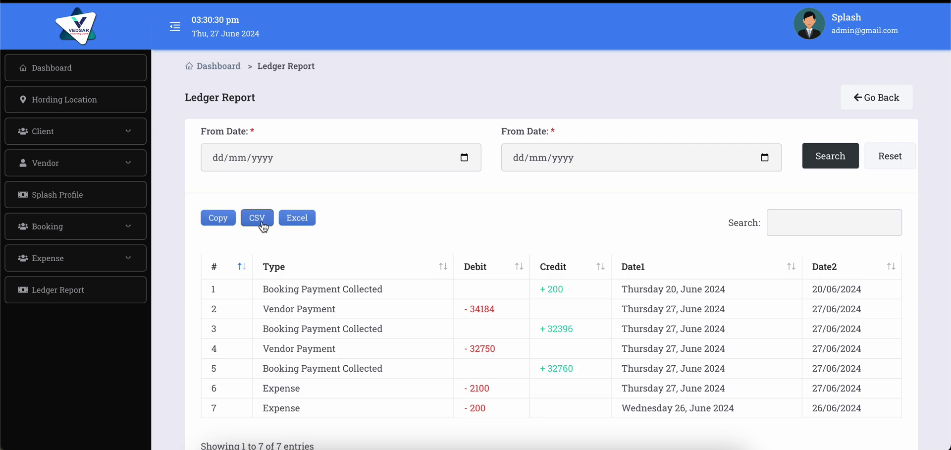
left_click(302, 227)
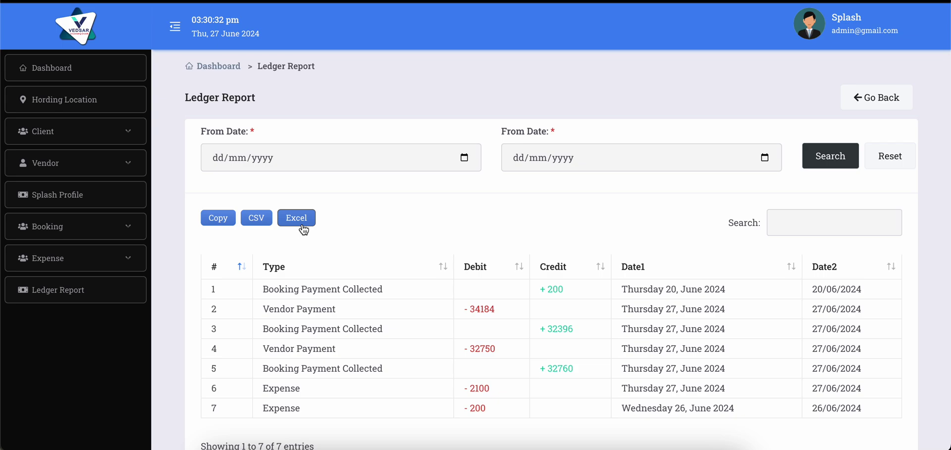
scroll(303, 228, "down", 4)
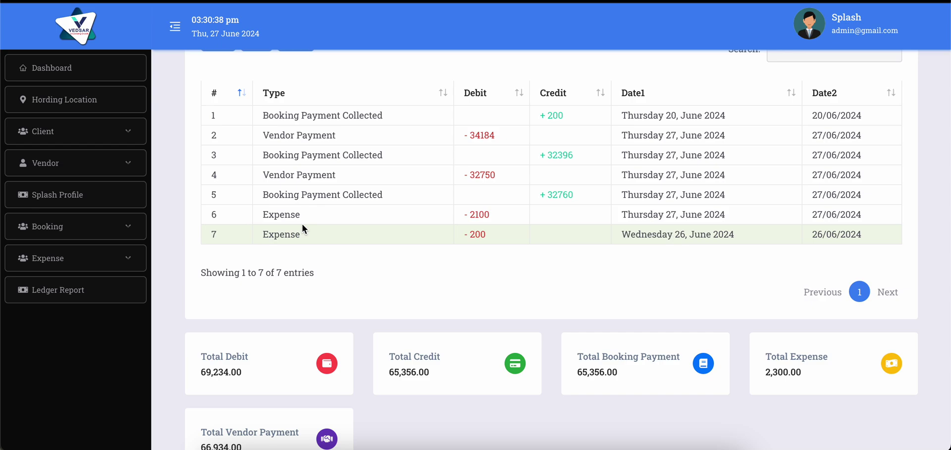
scroll(302, 226, "down", 2)
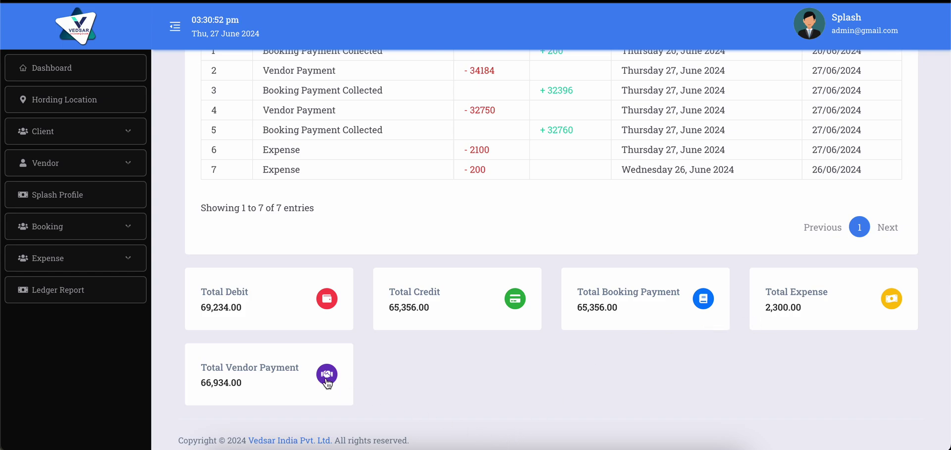
scroll(327, 381, "down", 1)
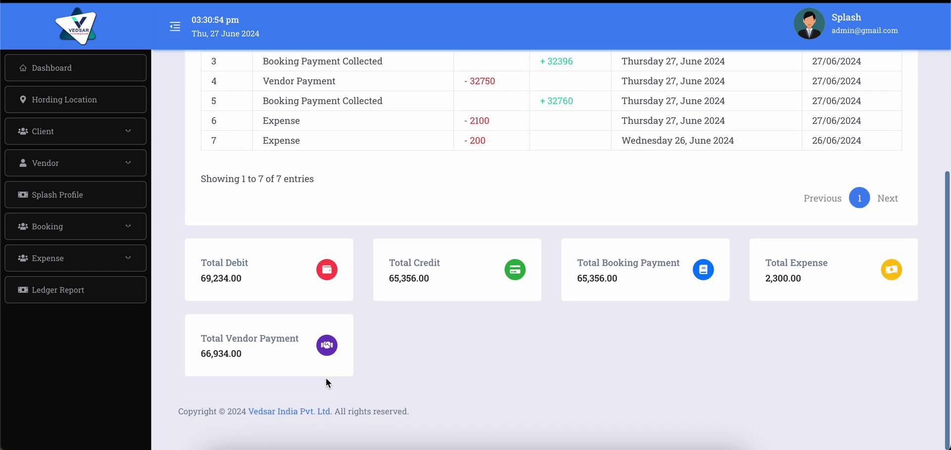